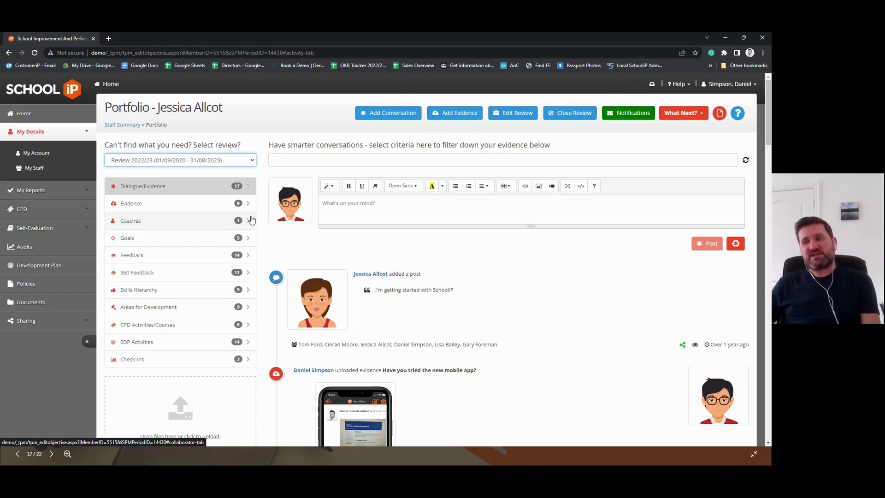
Open the Select review dropdown to list PM 17/18, PM 18/19 and Review 2022/23.
left_click(233, 161)
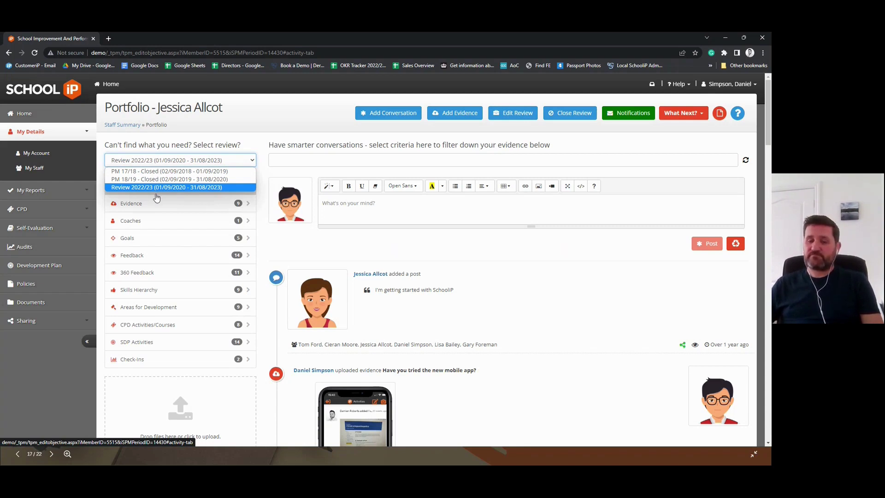
Dismiss the review dropdown, leaving Review 2022/23 as the selected review.
left_click(261, 141)
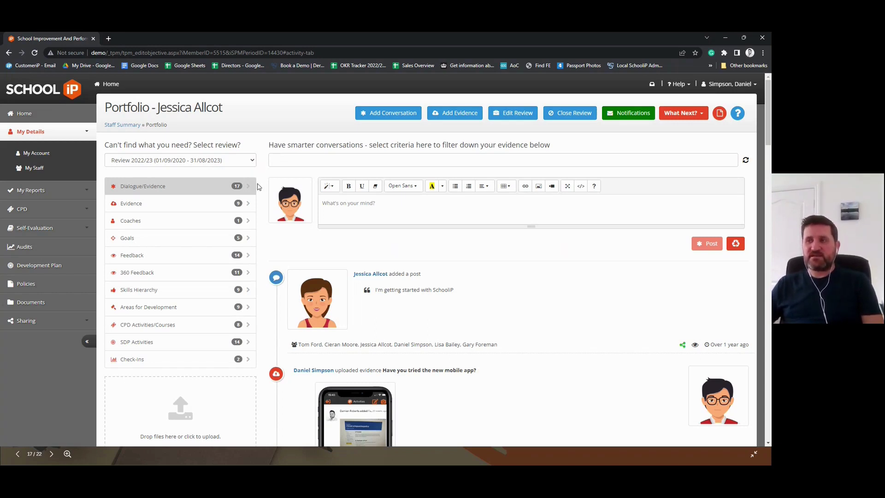
scroll(464, 325, "down", 1)
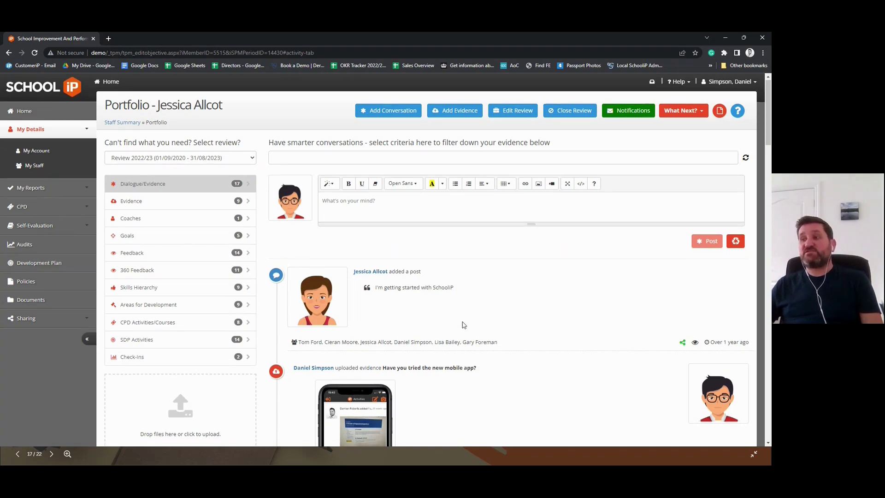
scroll(464, 325, "down", 3)
left_click(372, 308)
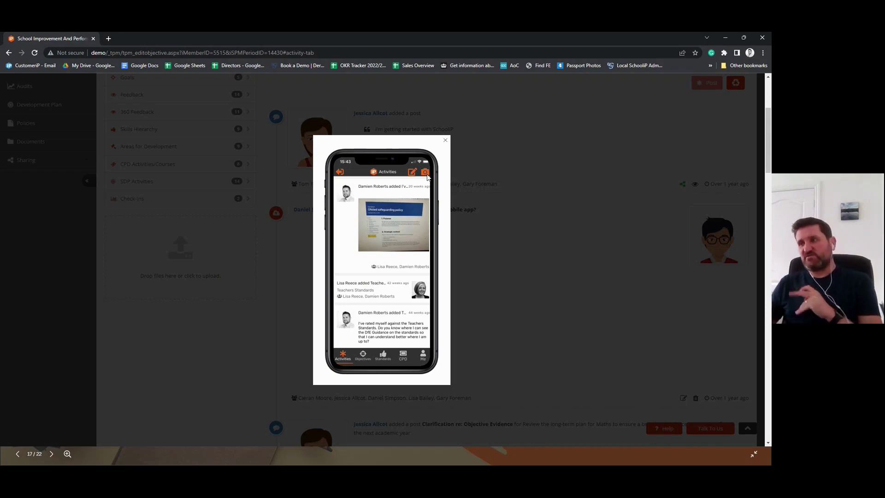
left_click(445, 140)
scroll(354, 154, "up", 4)
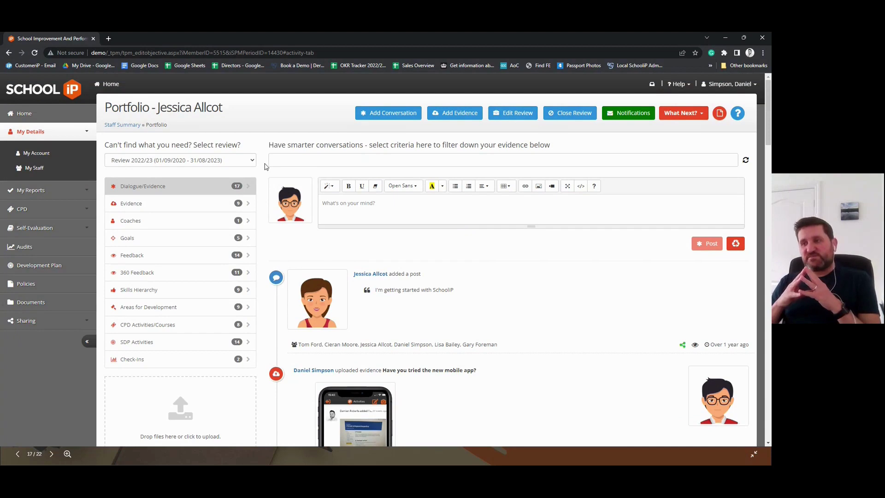
Go to Goals and open the personal cross-curricular Maths goal from the goals table.
left_click(126, 243)
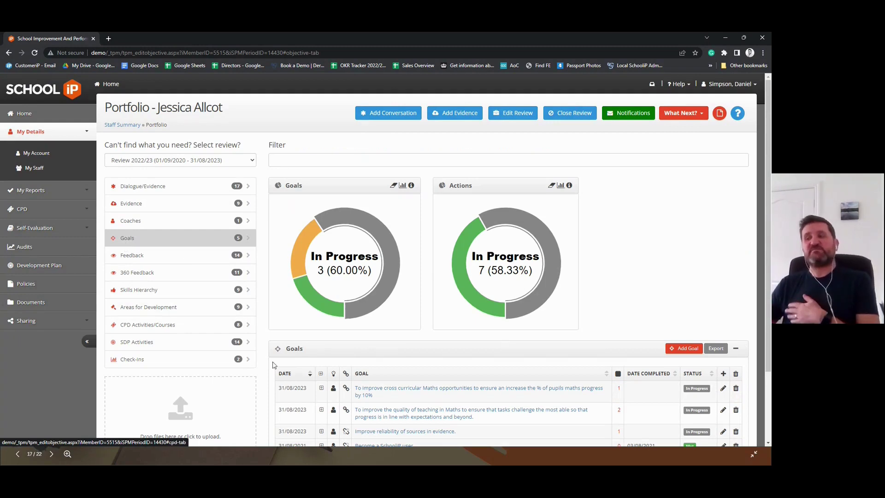
scroll(438, 355, "down", 2)
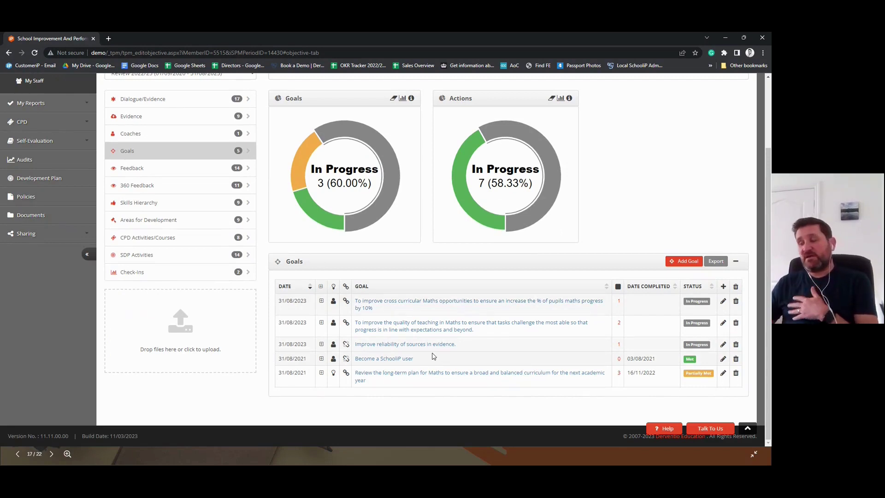
left_click(442, 305)
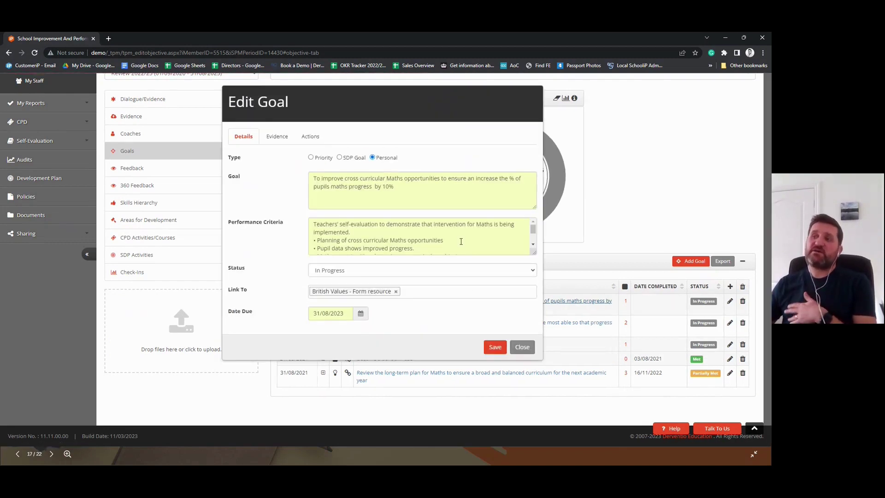
Review the Maths goal's actions, keep the second action Complete, and close without saving.
left_click(310, 139)
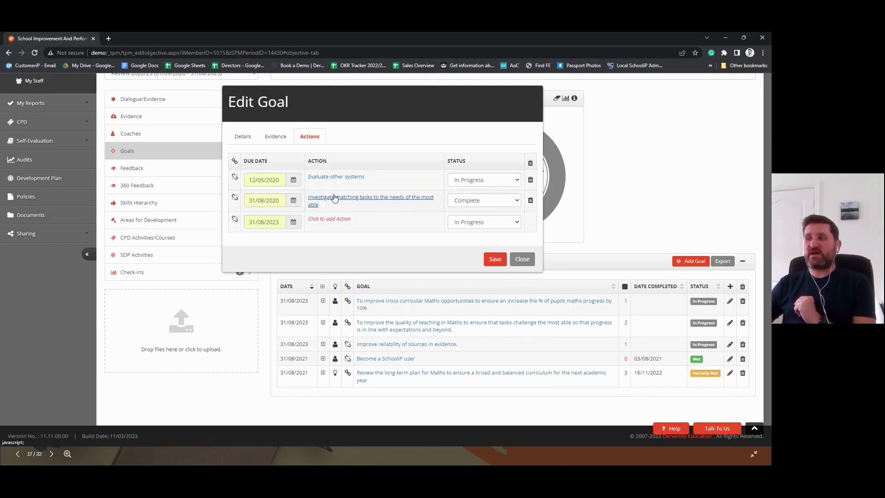
left_click(472, 203)
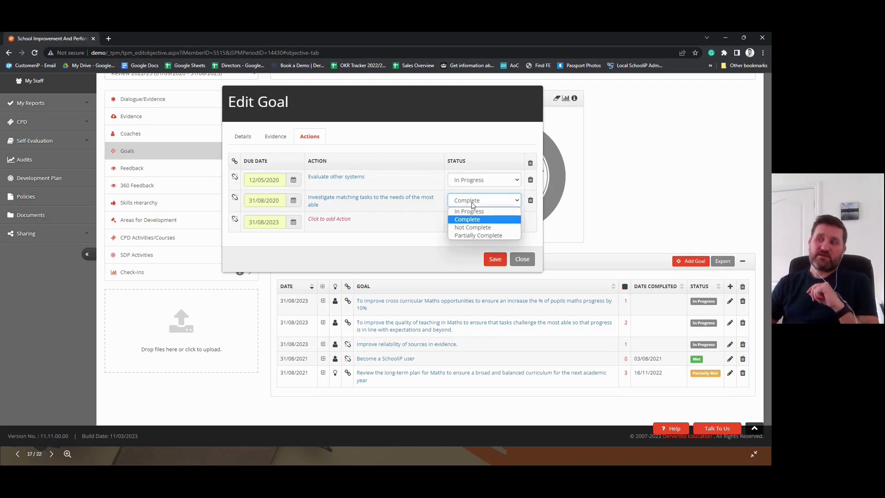
left_click(472, 204)
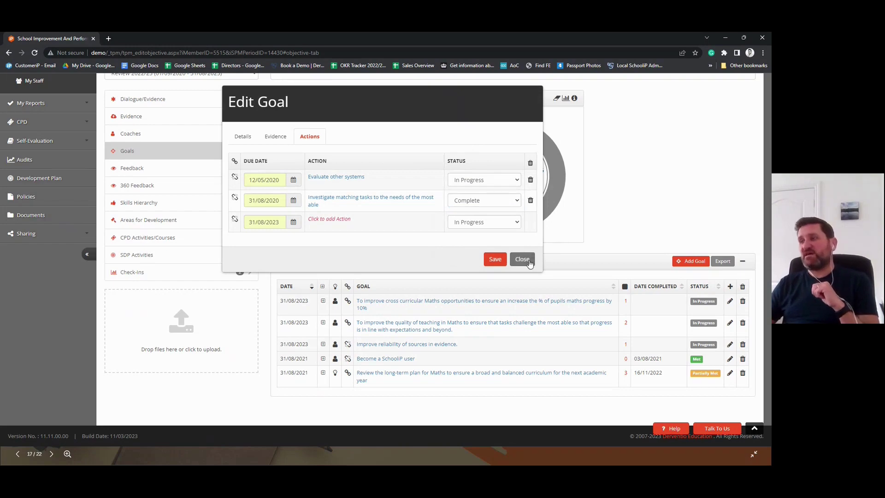
left_click(524, 258)
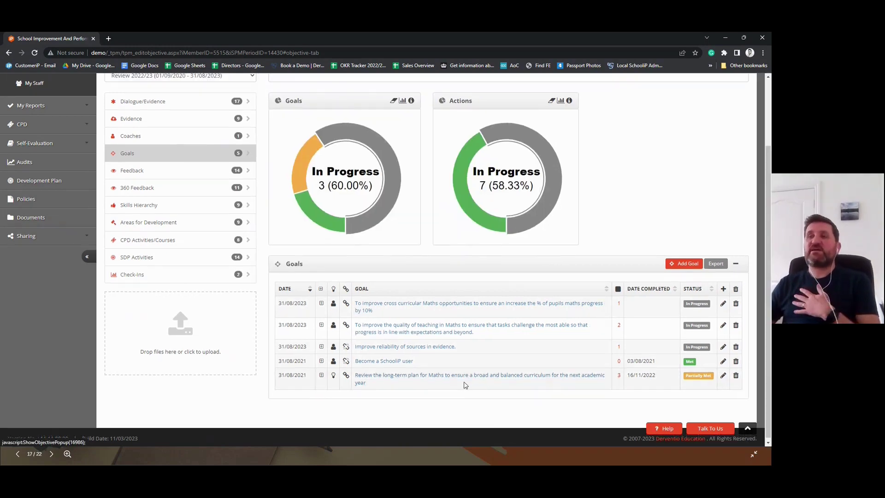
Return to Dialogue/Evidence with the sidebar collapsed to icons, then preview the mobile-app screenshot enlarged.
scroll(465, 386, "up", 2)
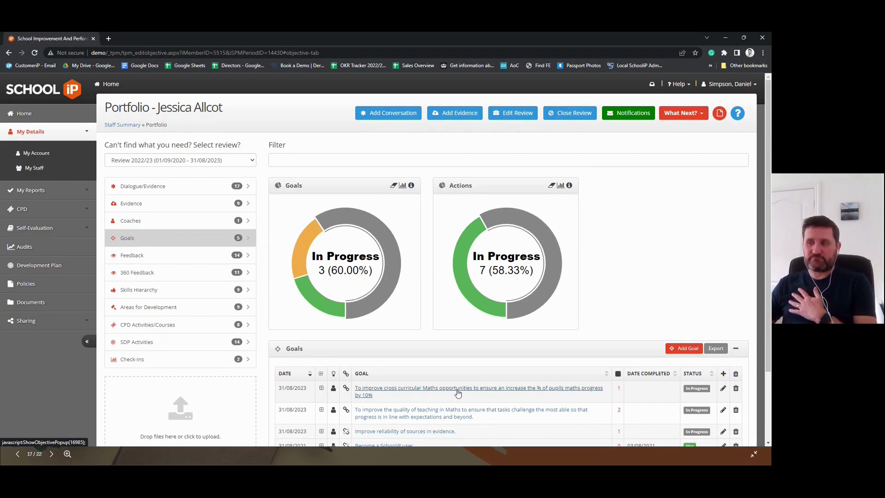
left_click(171, 192)
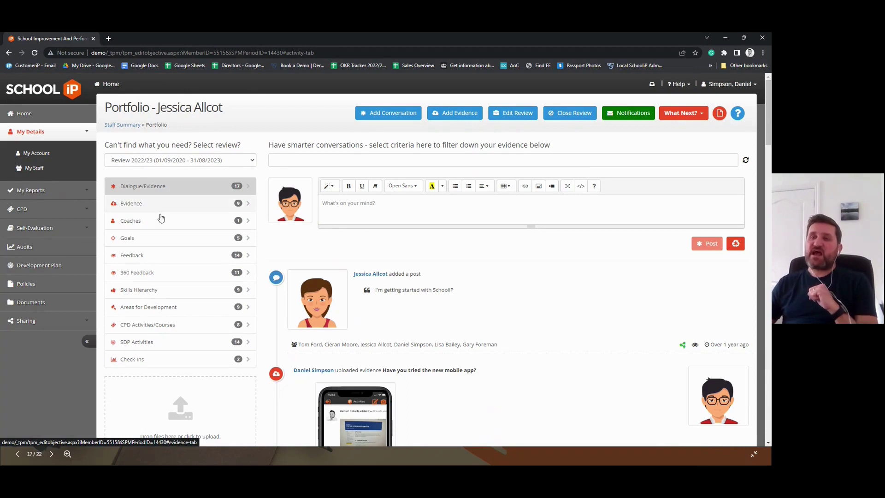
left_click(87, 341)
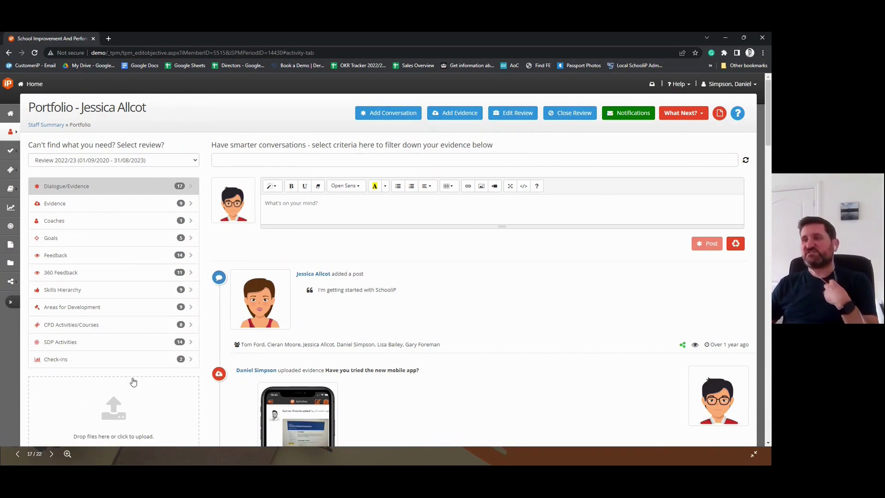
left_click(306, 427)
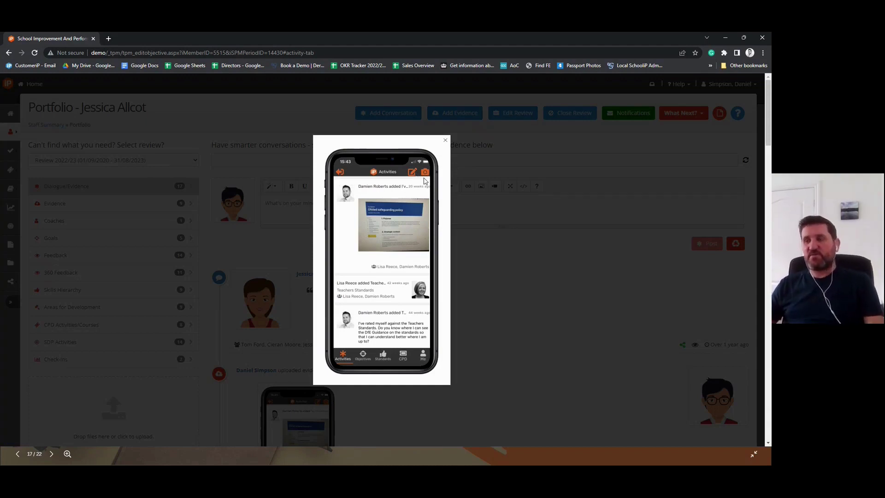
left_click(446, 141)
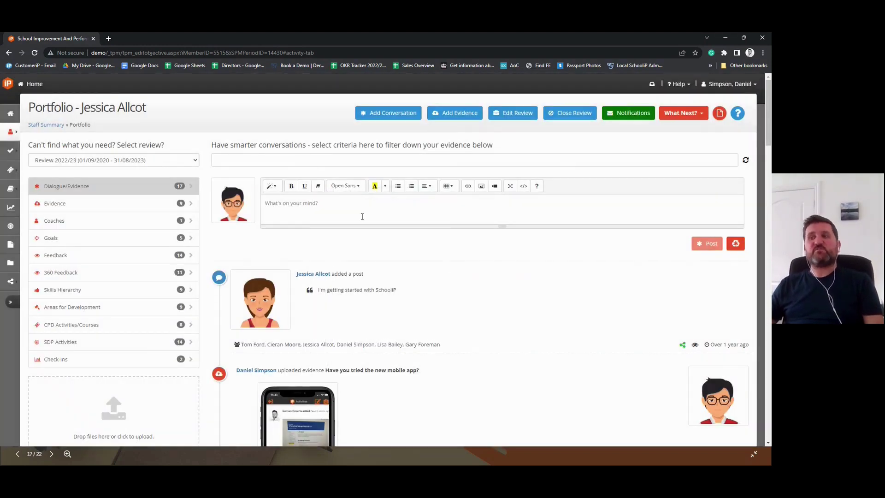
left_click(281, 213)
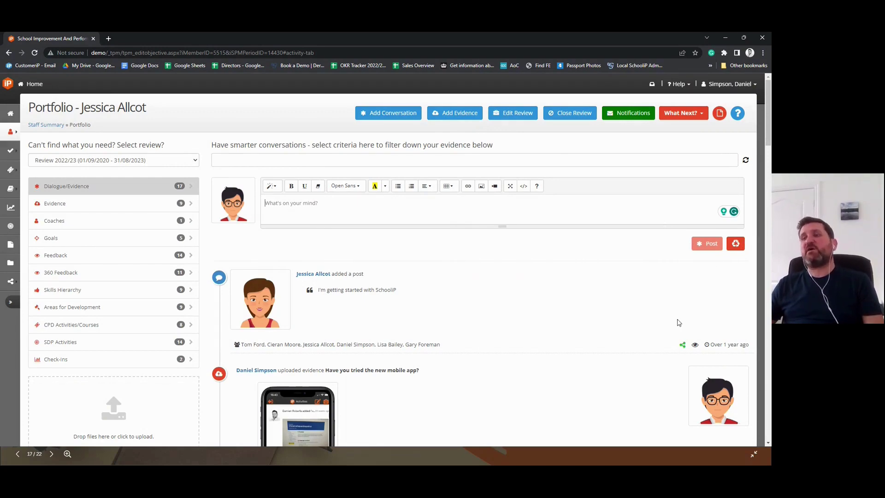
scroll(440, 368, "down", 5)
scroll(441, 371, "down", 15)
scroll(442, 372, "down", 14)
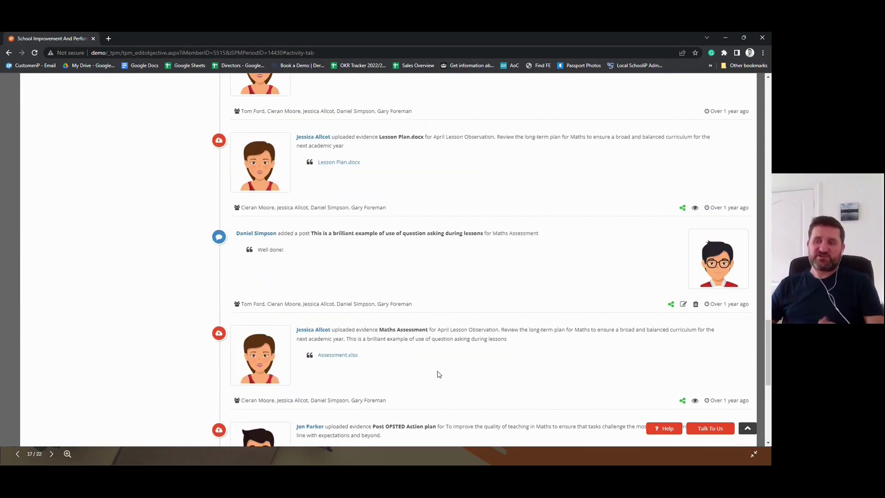
scroll(439, 374, "down", 7)
scroll(438, 375, "up", 20)
scroll(438, 375, "up", 20)
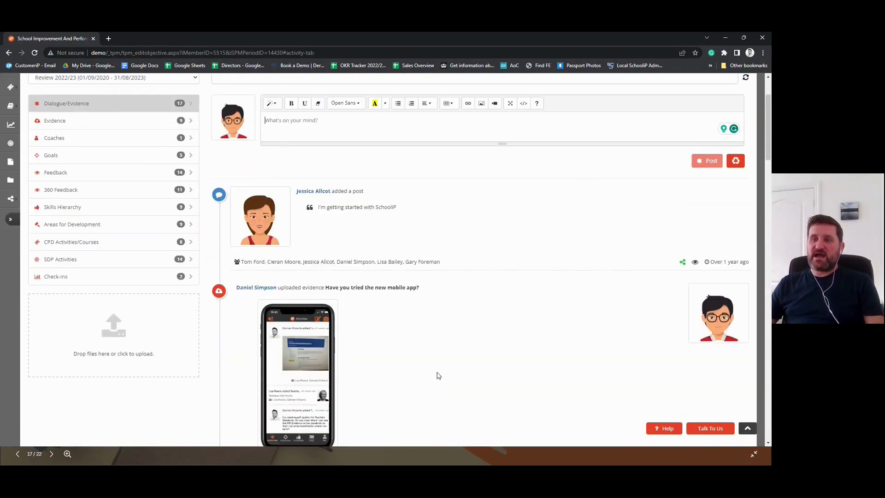
scroll(438, 375, "up", 3)
scroll(174, 357, "down", 3)
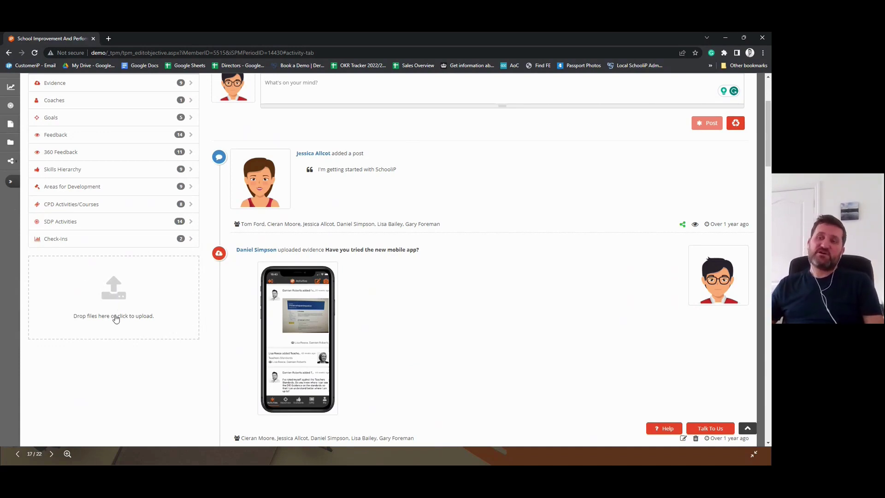
scroll(340, 349, "up", 3)
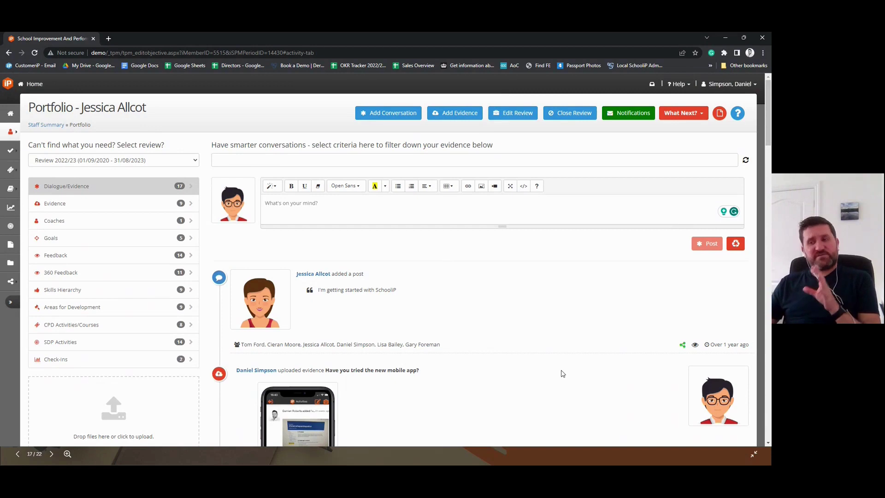
left_click(51, 222)
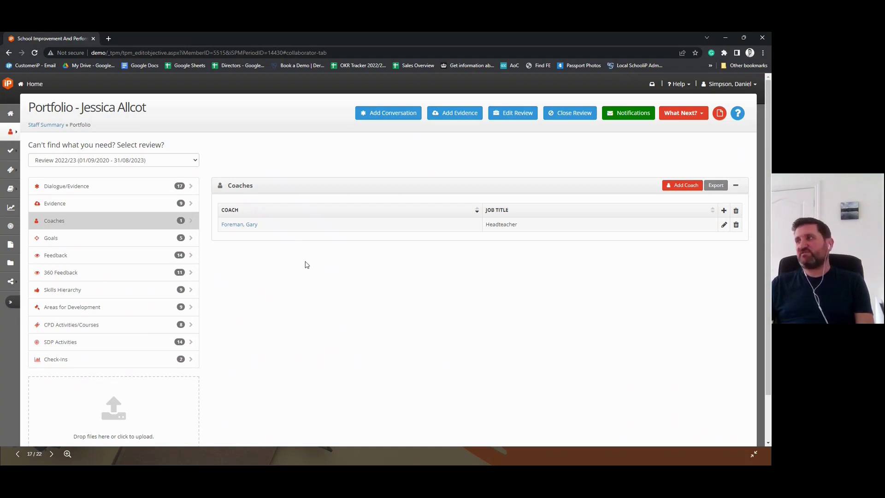
left_click(81, 190)
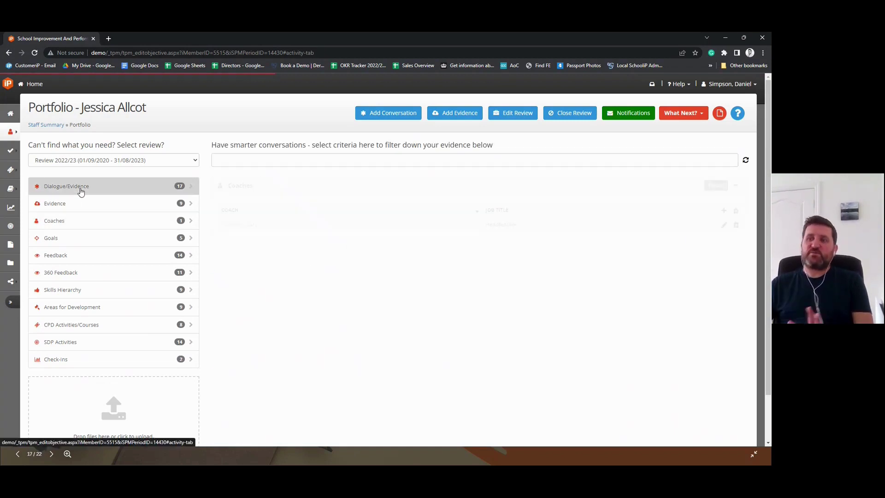